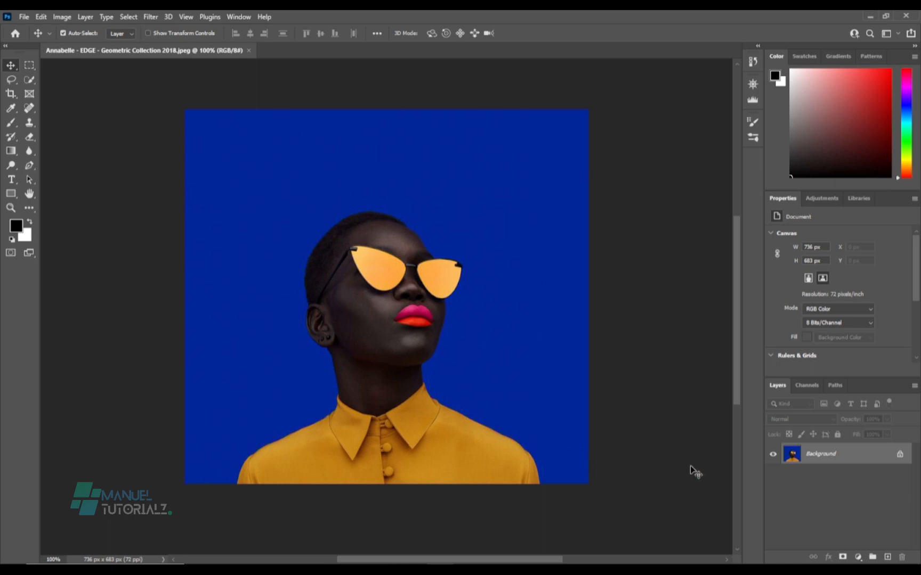
Duplicate the Background layer, select the subject automatically, and add a layer mask to the copy from that selection.
key(ctrl+j)
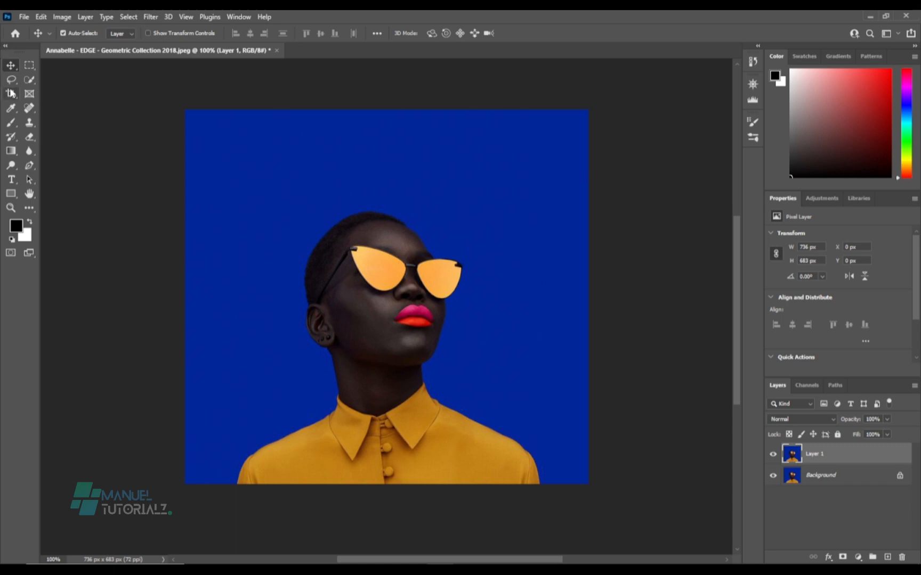
click(28, 81)
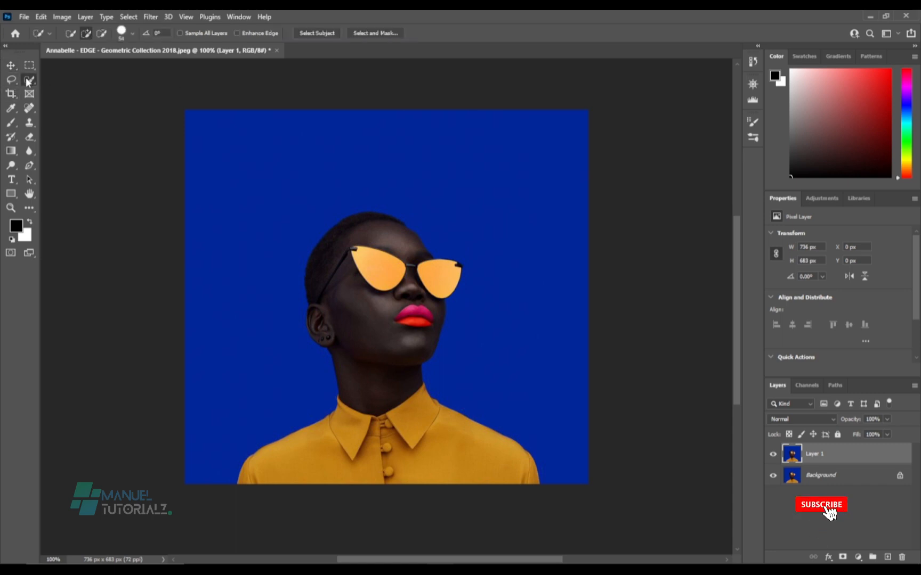
right_click(28, 81)
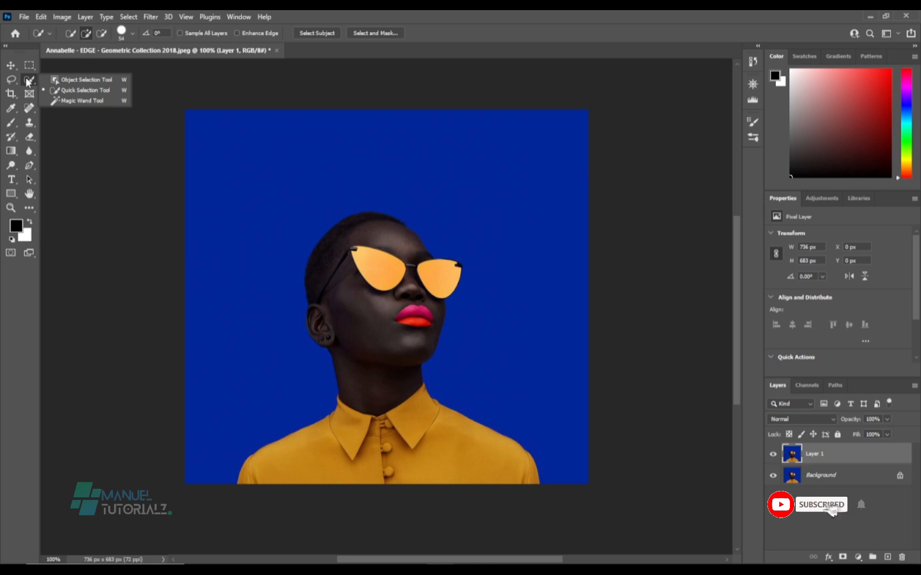
click(83, 94)
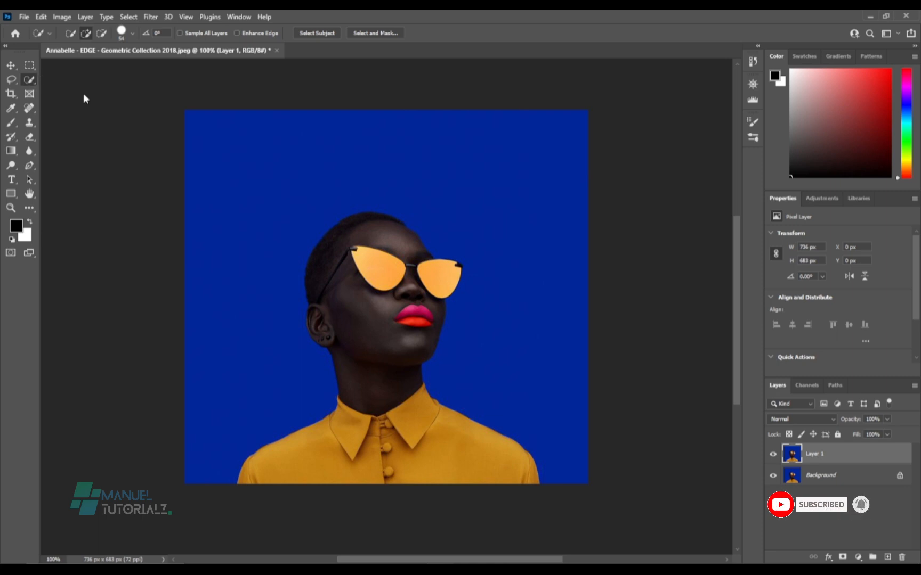
click(318, 33)
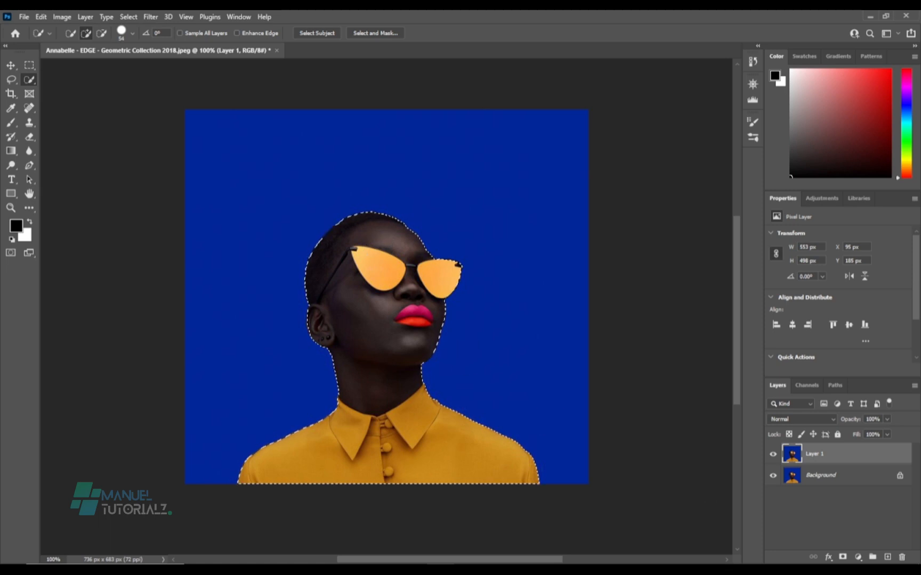
click(843, 557)
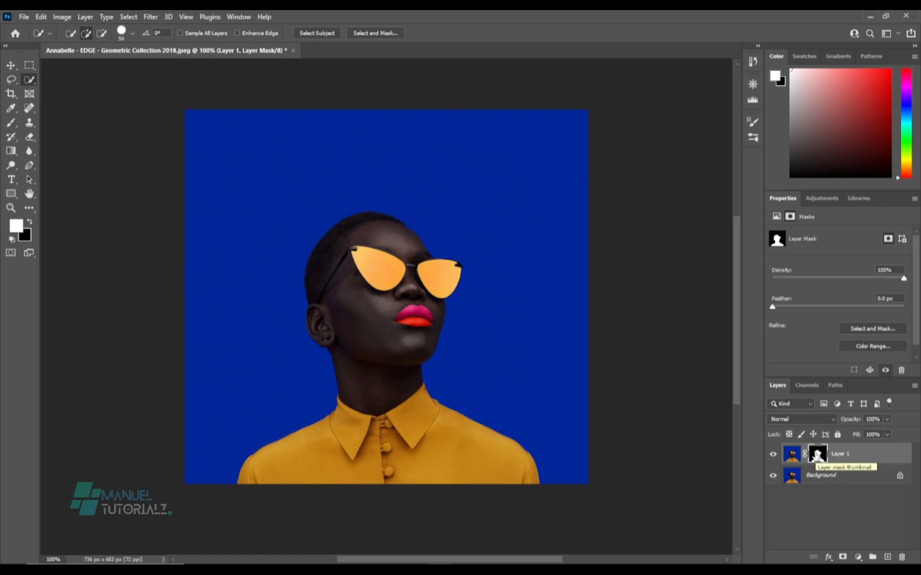
Load the Layer 1 mask as a selection and add a Solid Color fill layer from it.
drag(816, 454, 819, 459)
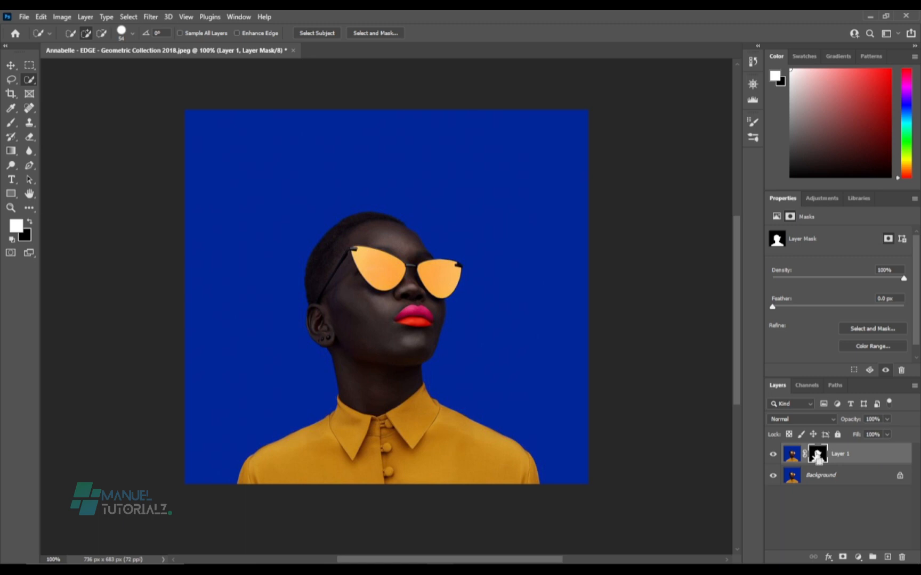
ctrl+click(818, 459)
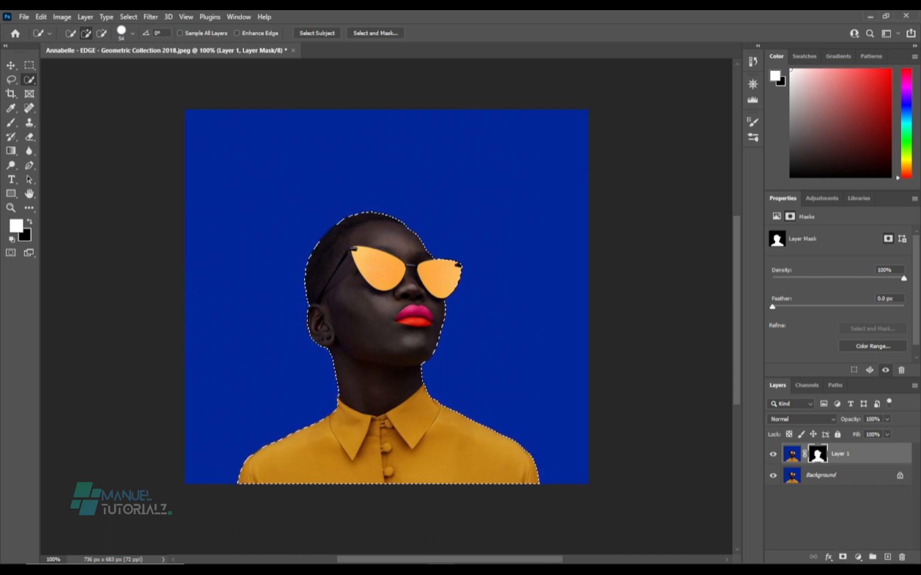
click(857, 558)
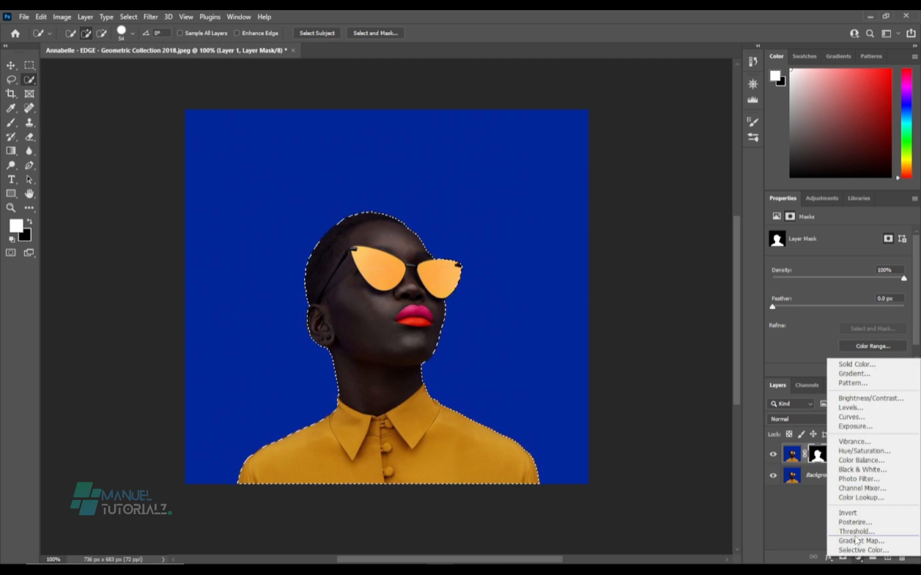
click(868, 367)
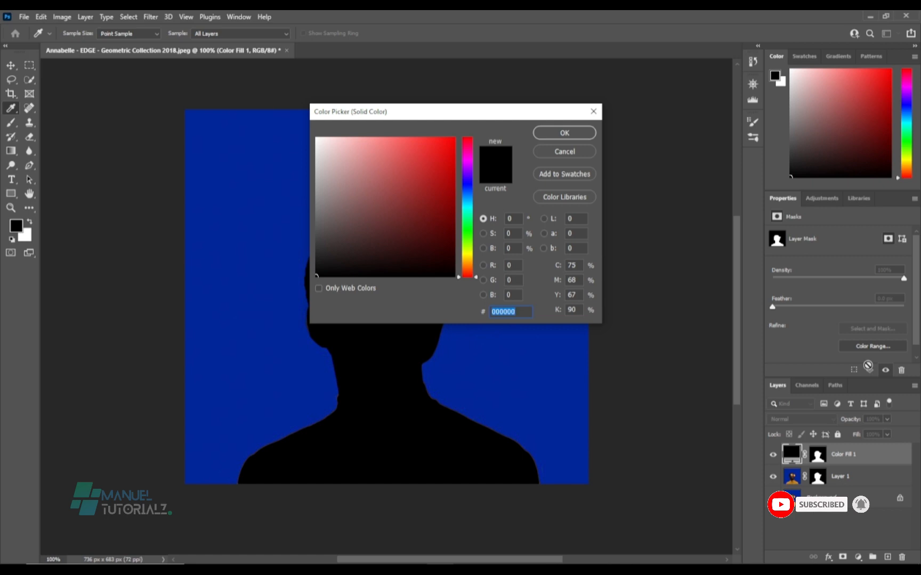
Try red, yellow and green shades for the new fill layer and settle on purple #ab11ec.
click(376, 190)
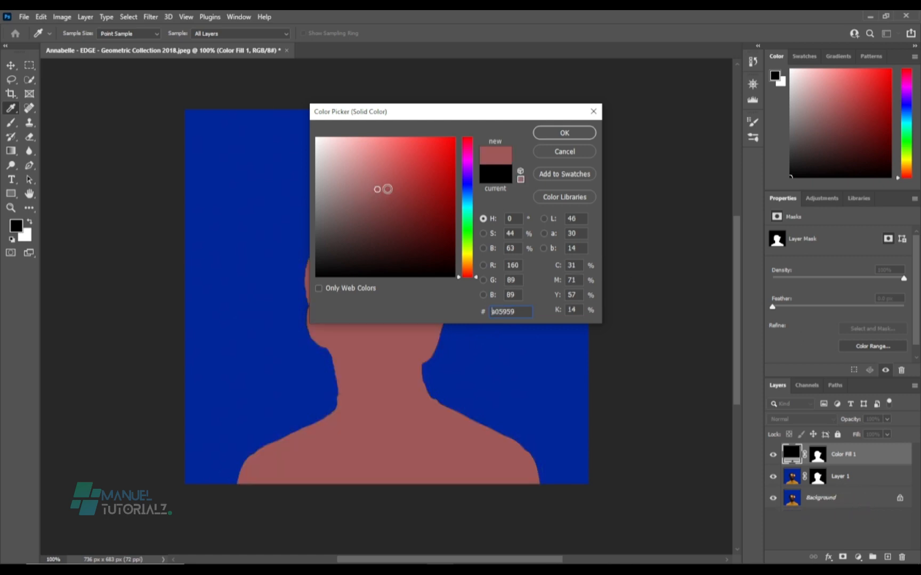
click(400, 184)
click(434, 160)
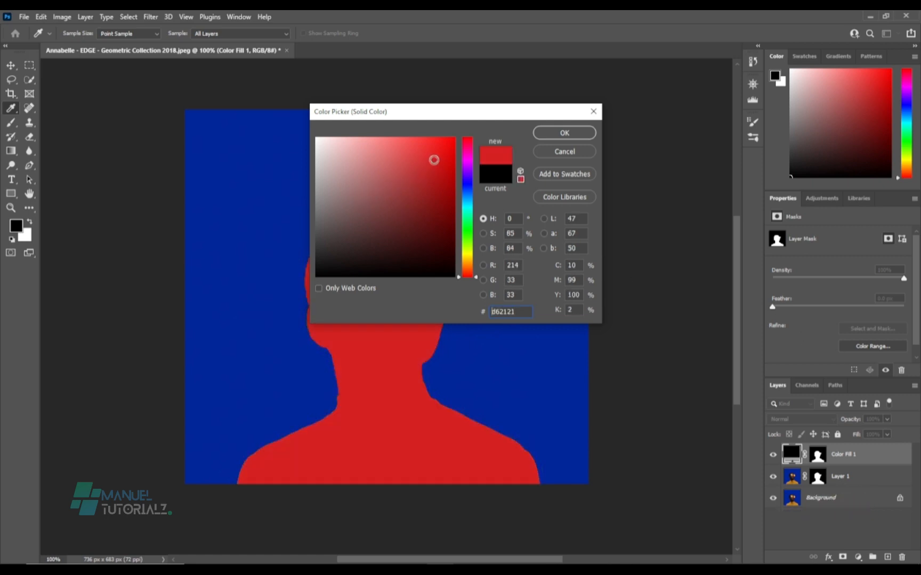
click(436, 191)
click(469, 251)
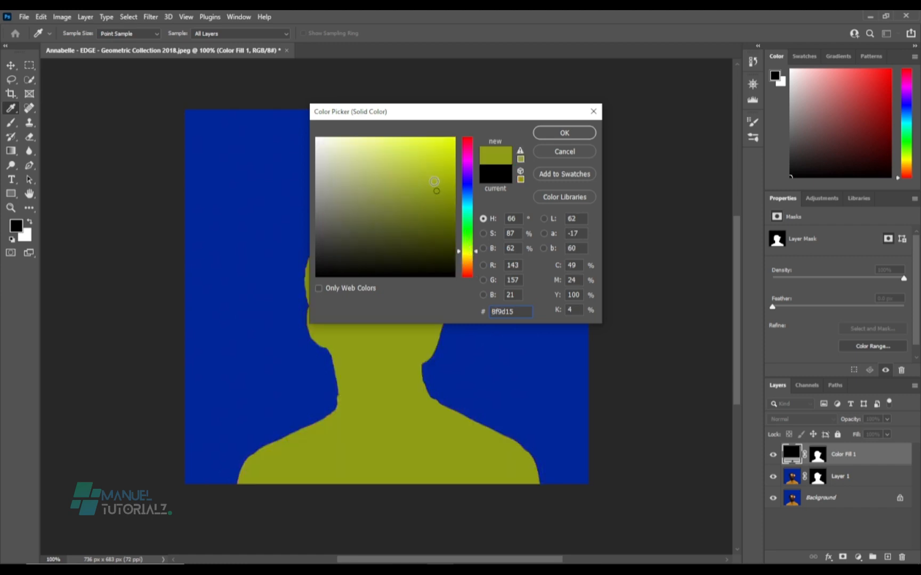
click(437, 152)
click(412, 149)
click(466, 238)
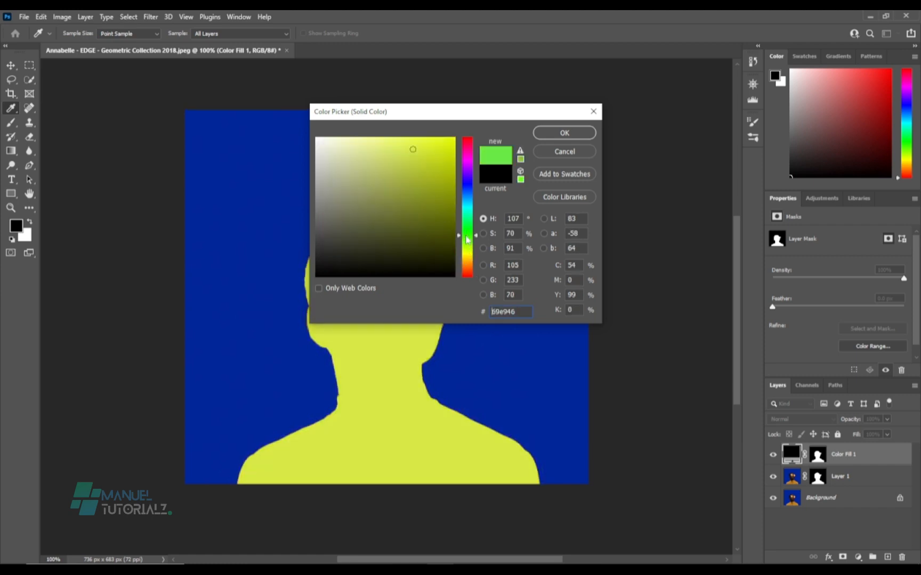
click(445, 147)
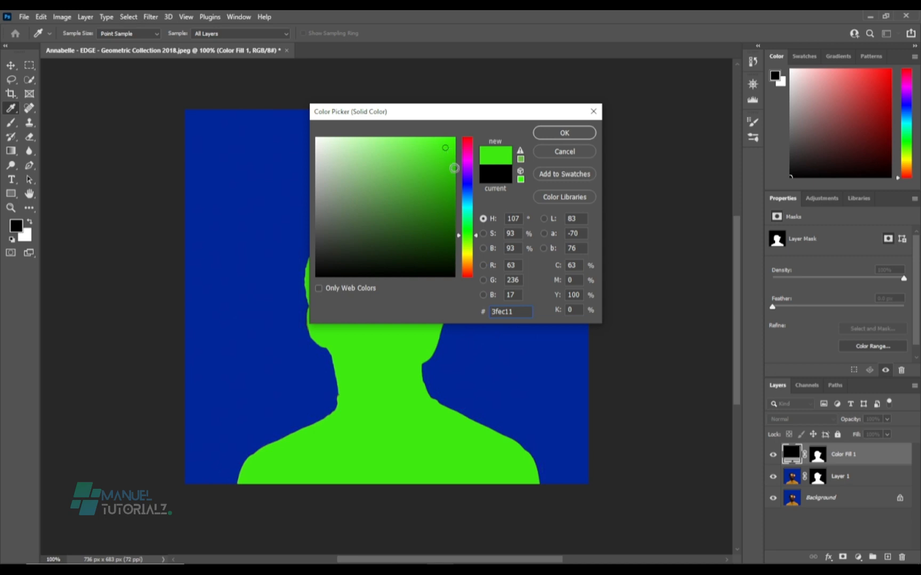
click(467, 167)
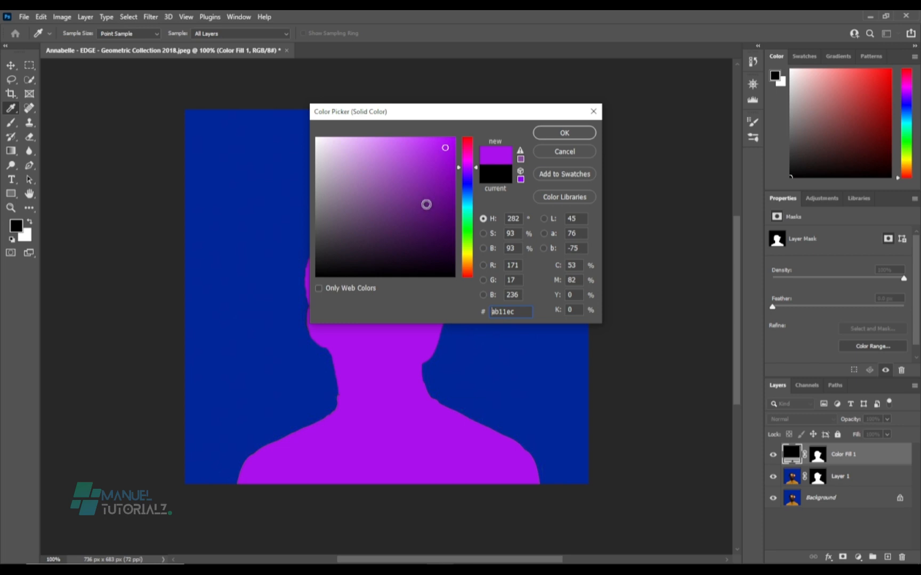
click(552, 134)
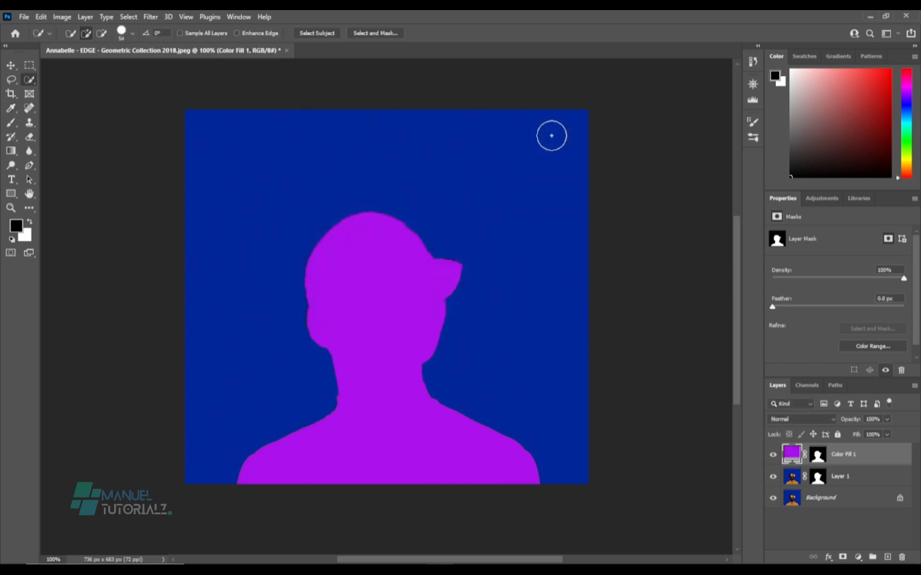
Invert the Color Fill 1 mask so the color covers the background, and compare with the layer hidden and shown.
click(819, 456)
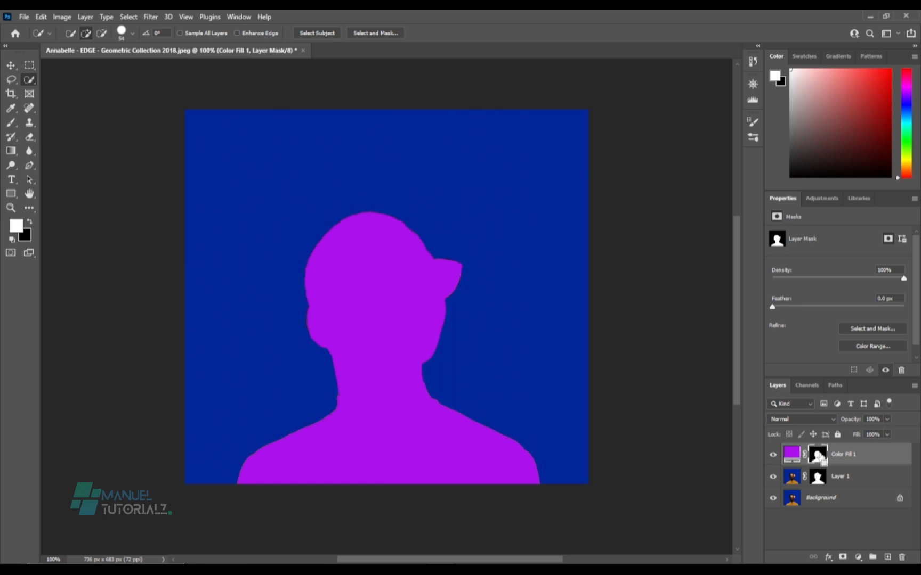
key(ctrl+i)
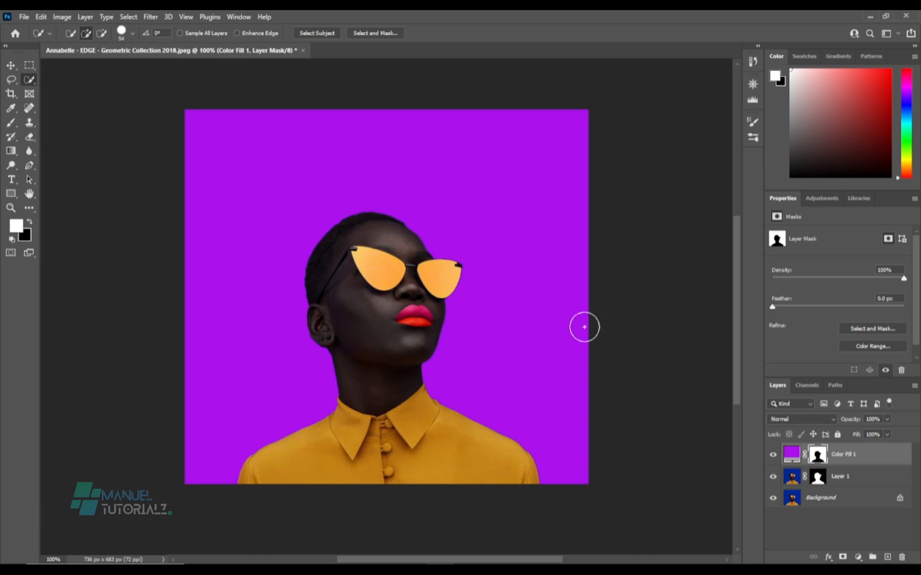
click(773, 455)
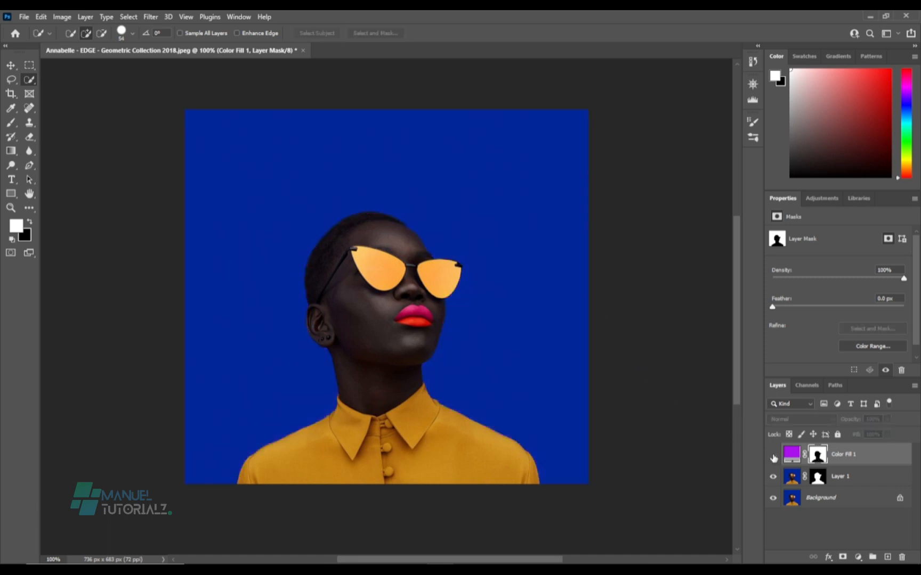
click(772, 455)
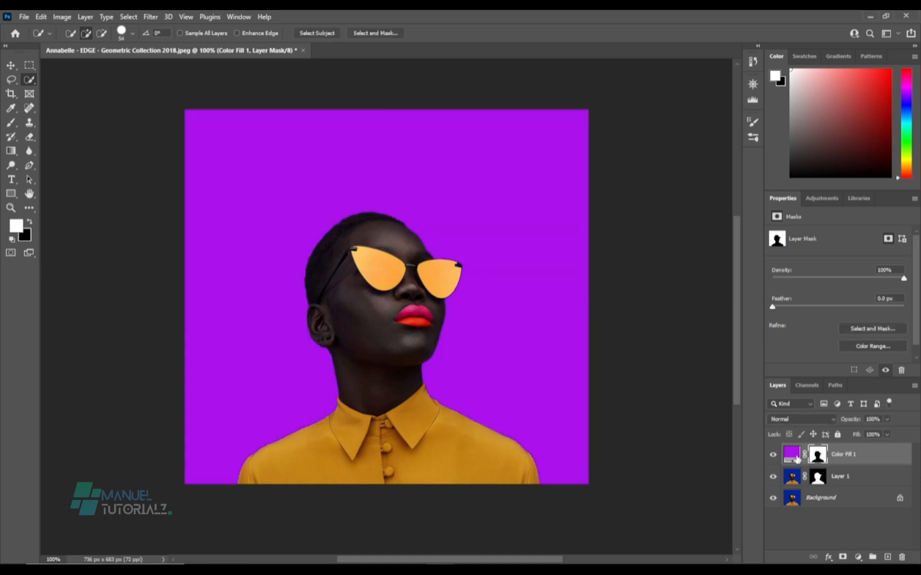
Reopen the Color Fill 1 color, move the color picker clear of the face, and preview green #1be261 and near-black #0e100f.
double_click(796, 458)
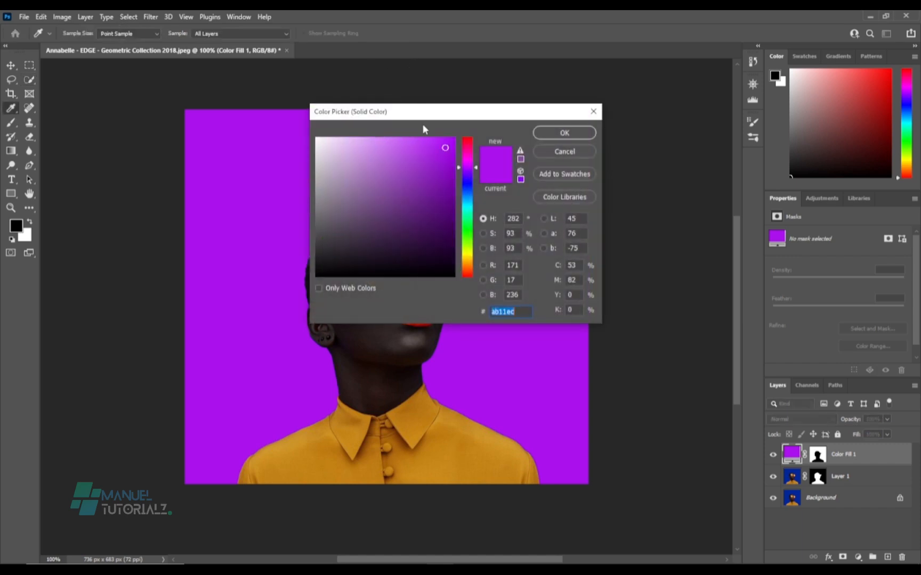
drag(421, 115, 554, 145)
drag(574, 198, 577, 244)
click(604, 254)
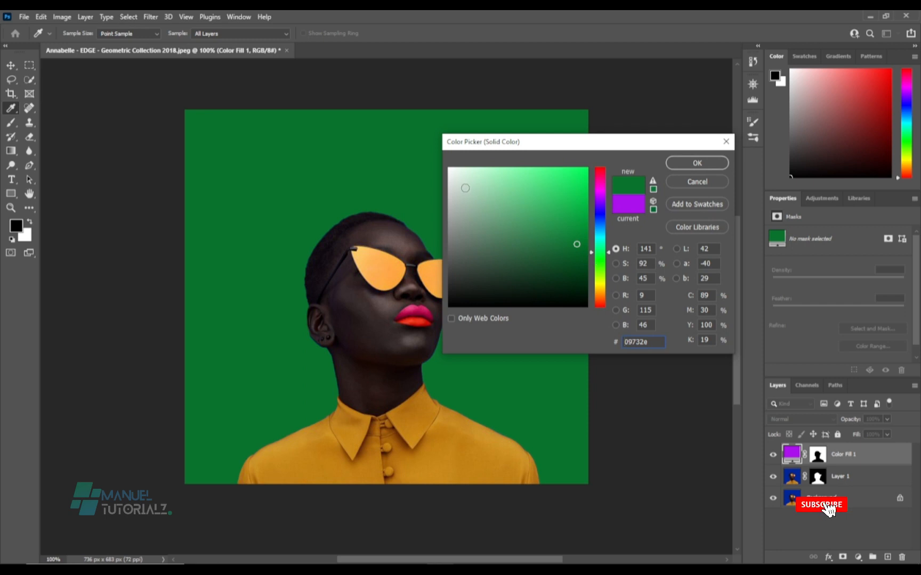
click(571, 184)
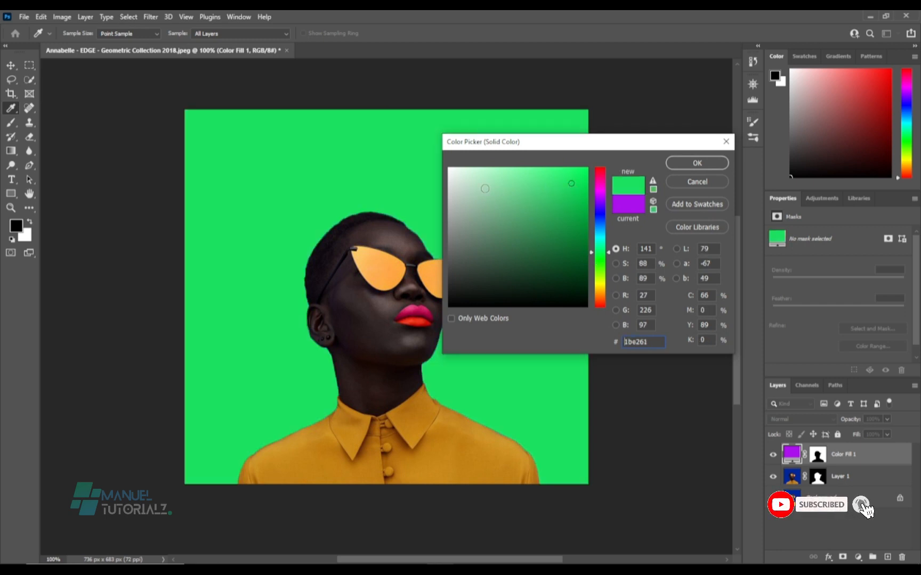
click(455, 178)
click(461, 298)
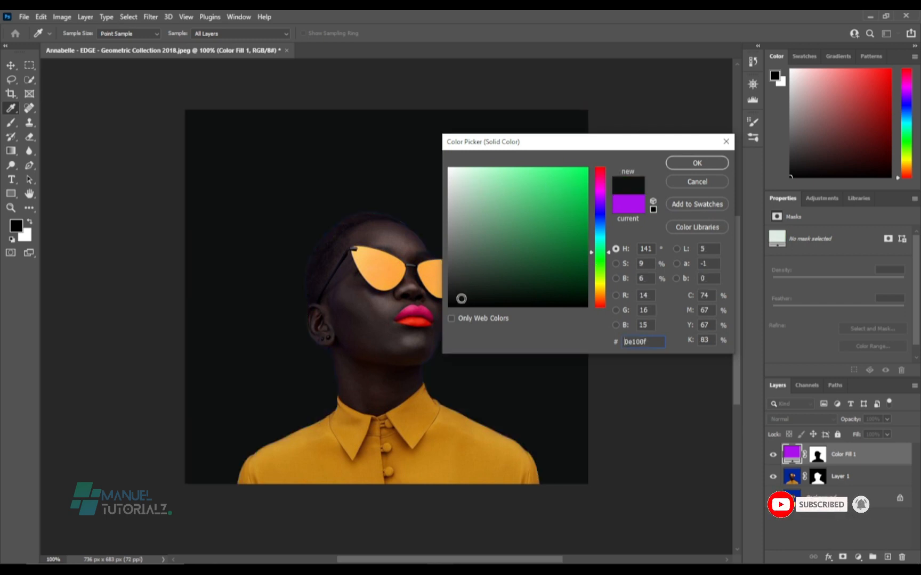
Preview purple #b303f4, lilac #c46fe4, dark blue #273071 and slate #2a2b33 as the background fill color.
mouse_move(600, 213)
mouse_down()
mouse_move(601, 198)
mouse_move(577, 173)
mouse_move(586, 174)
mouse_up()
click(579, 193)
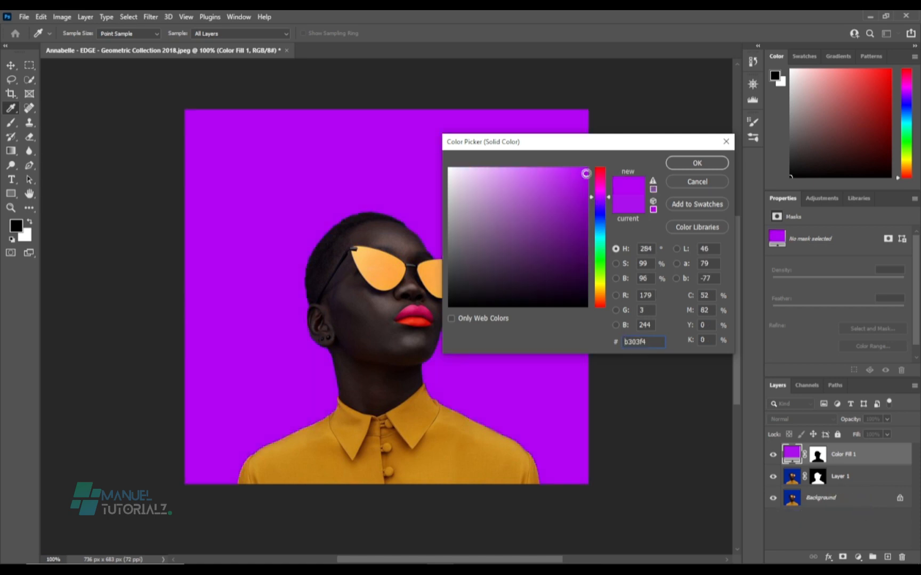
click(519, 183)
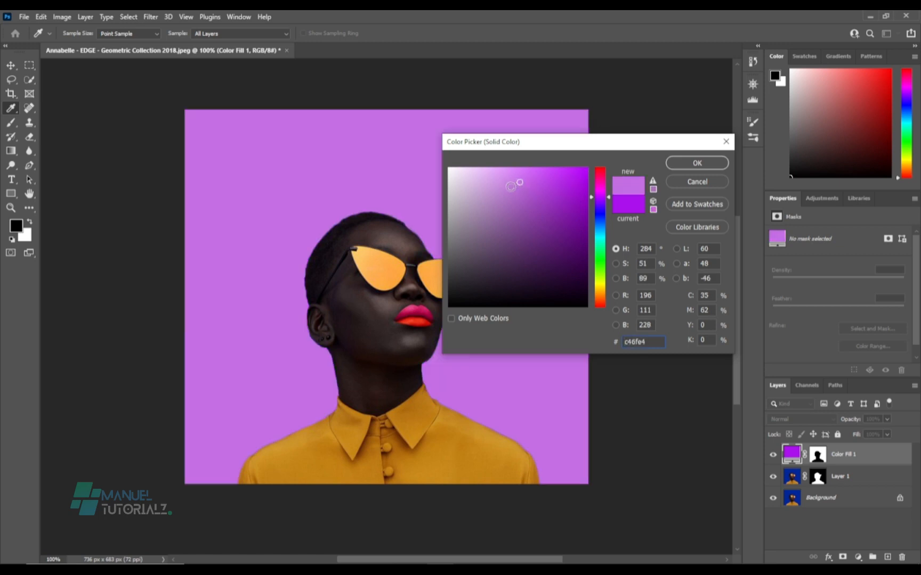
click(600, 216)
click(568, 188)
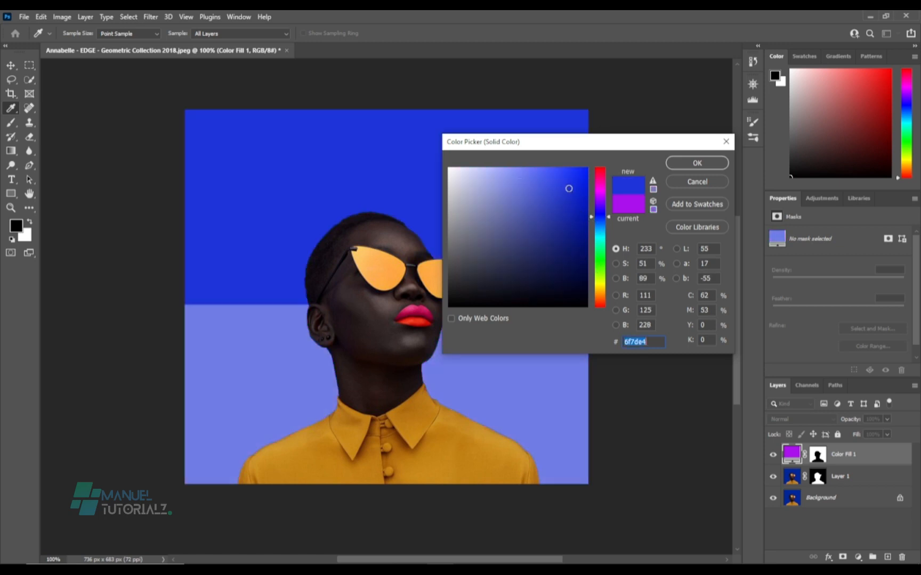
click(539, 246)
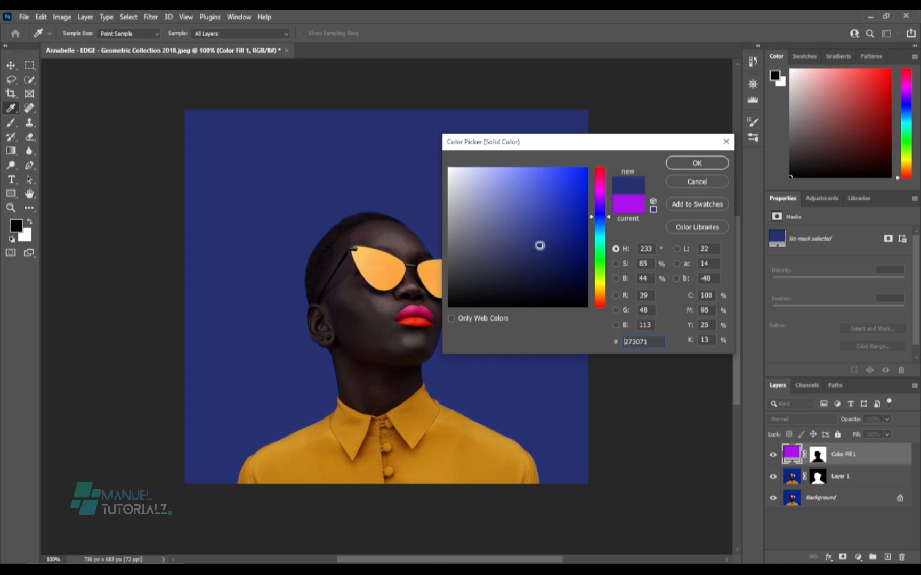
mouse_move(539, 246)
mouse_down()
mouse_move(535, 283)
mouse_move(569, 237)
mouse_move(565, 196)
mouse_move(473, 279)
mouse_up()
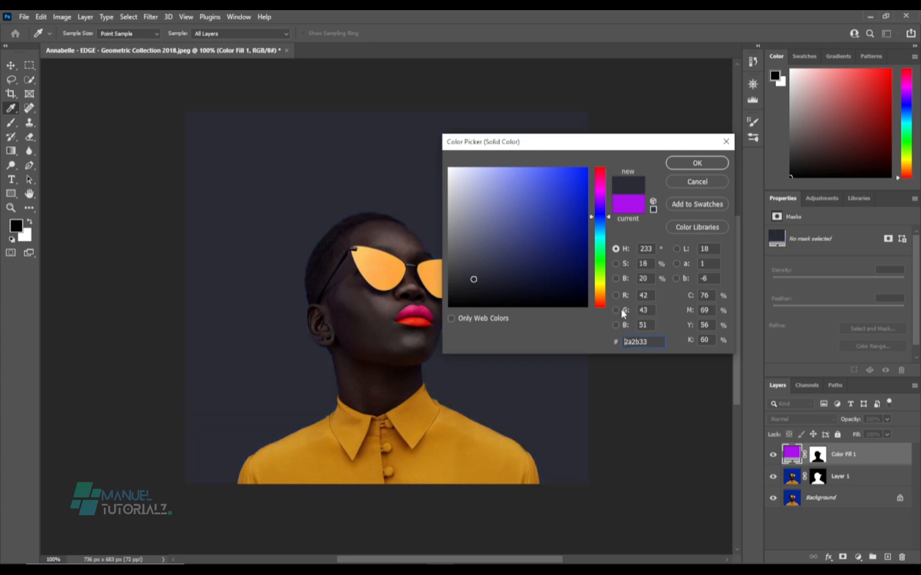
Preview yellow #e5f811, bright orange #f87d11 and dark orange #cc660a as the background fill color.
click(599, 282)
click(578, 172)
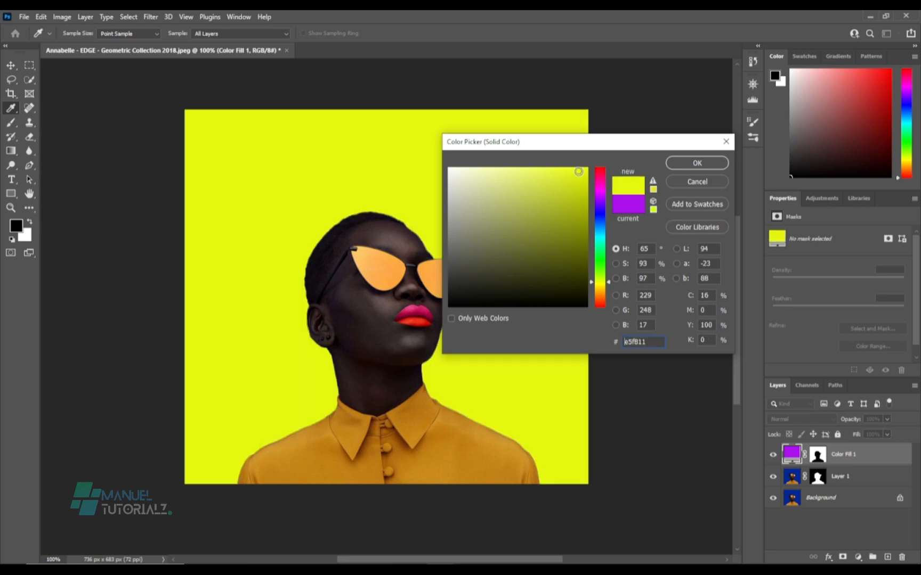
click(601, 226)
click(597, 297)
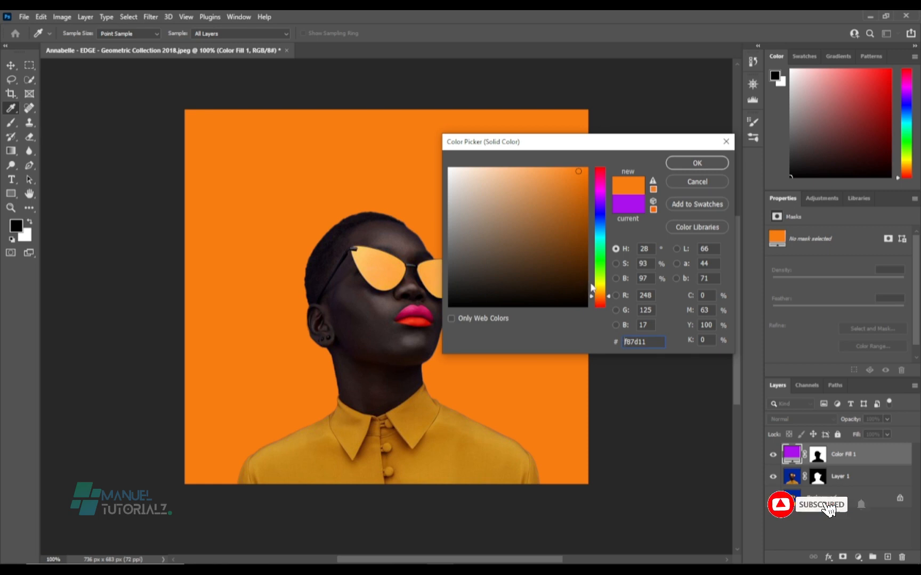
click(581, 196)
click(576, 200)
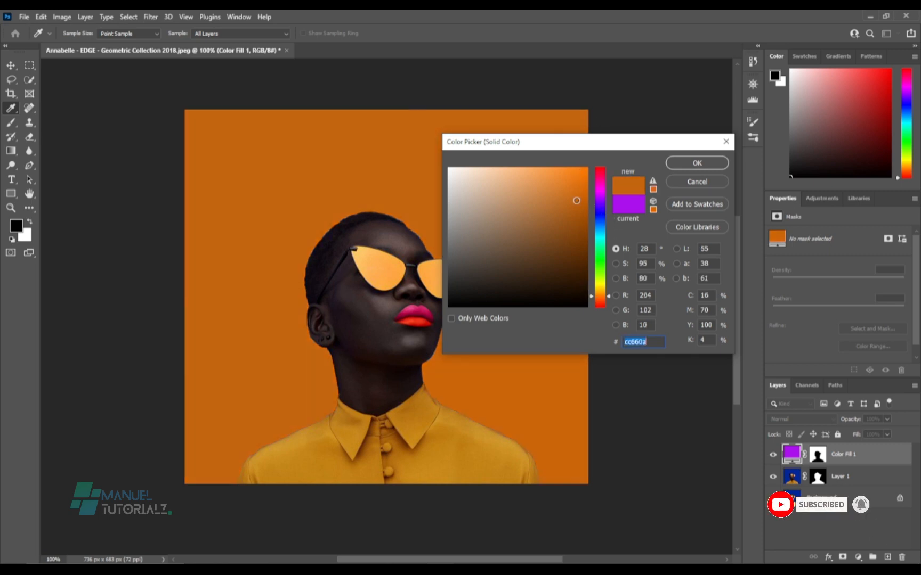
Preview deep blue #2e10c3 and muted violet-blue #4837a1 as the background fill color.
click(601, 212)
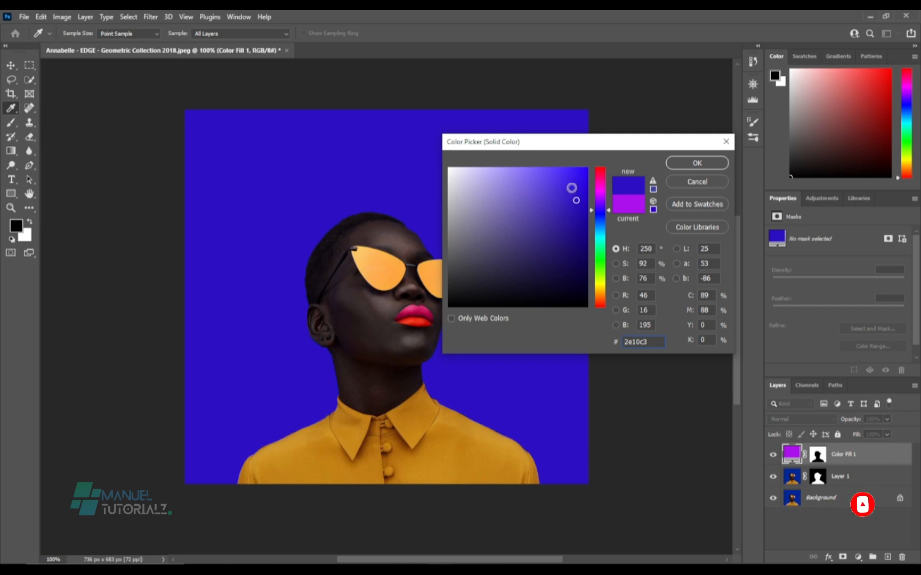
click(576, 184)
click(540, 219)
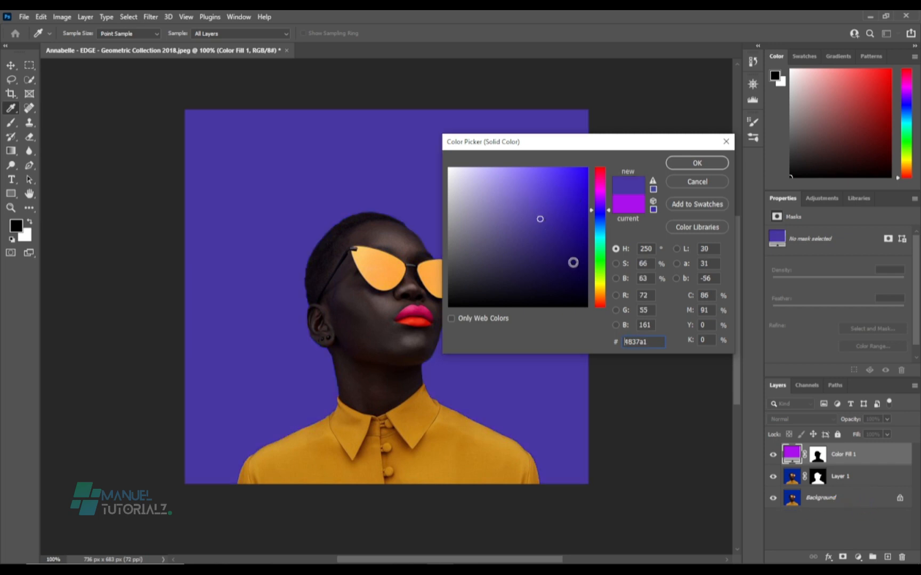
Set the Color Fill 1 color to turquoise #18c3c9 and accept it.
click(604, 237)
click(570, 197)
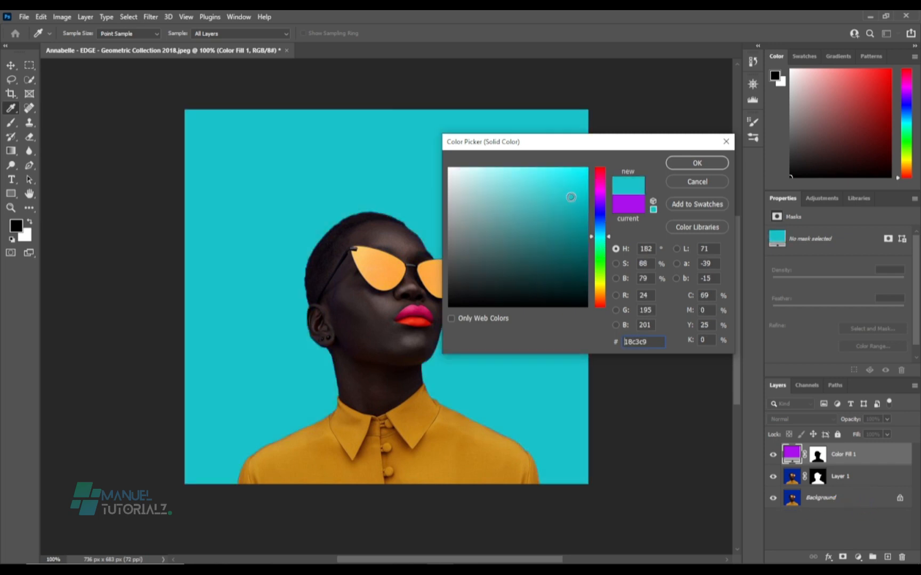
click(679, 165)
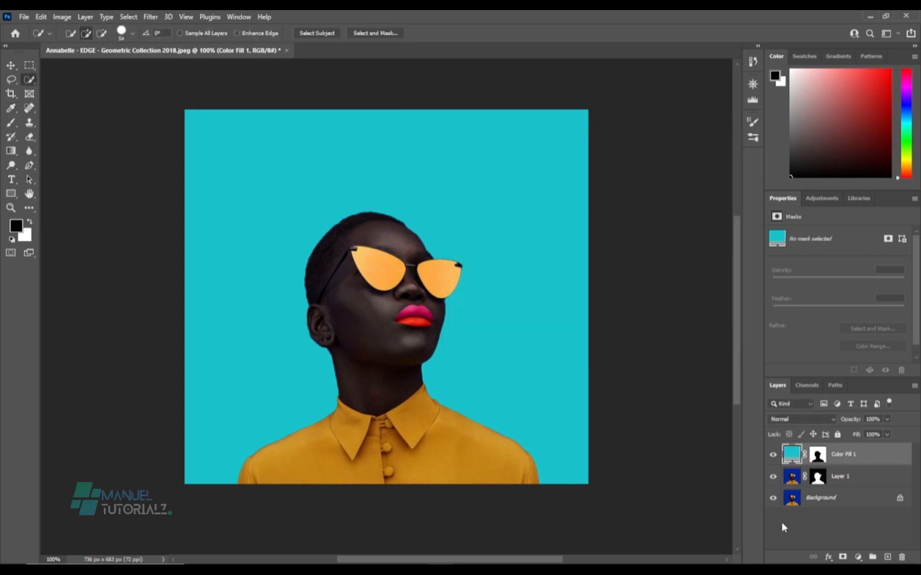
Preview blend modes such as Color Burn and Difference for Color Fill 1, leaving the mode at Normal.
click(801, 420)
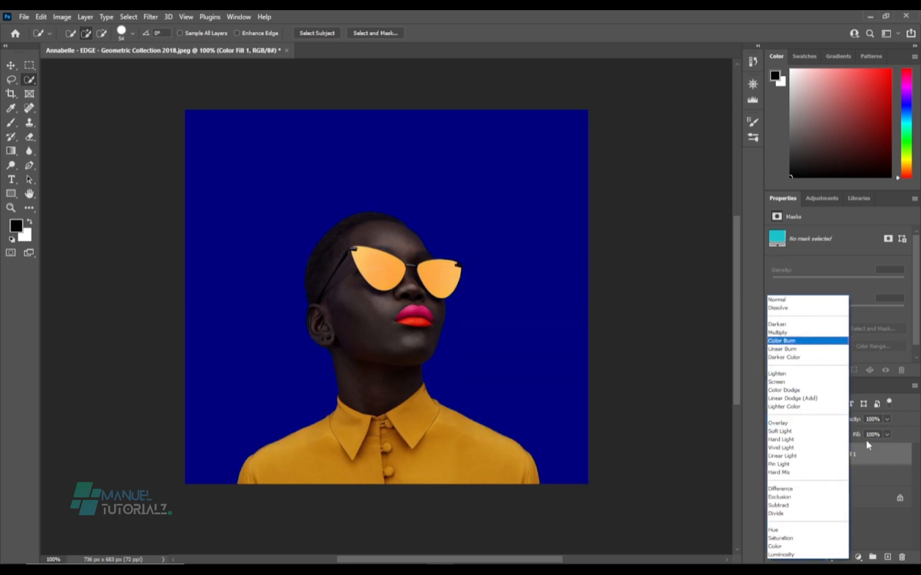
key(Escape)
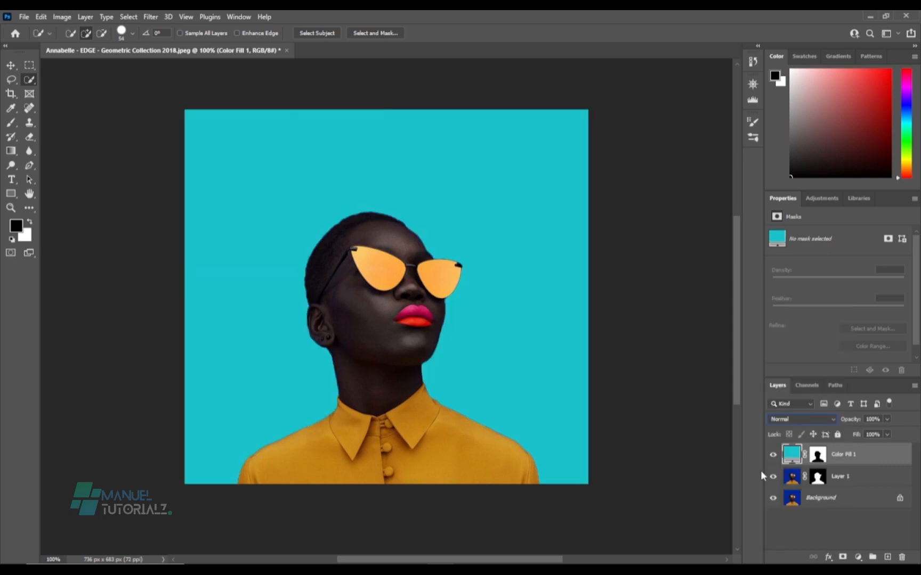
click(817, 454)
click(794, 416)
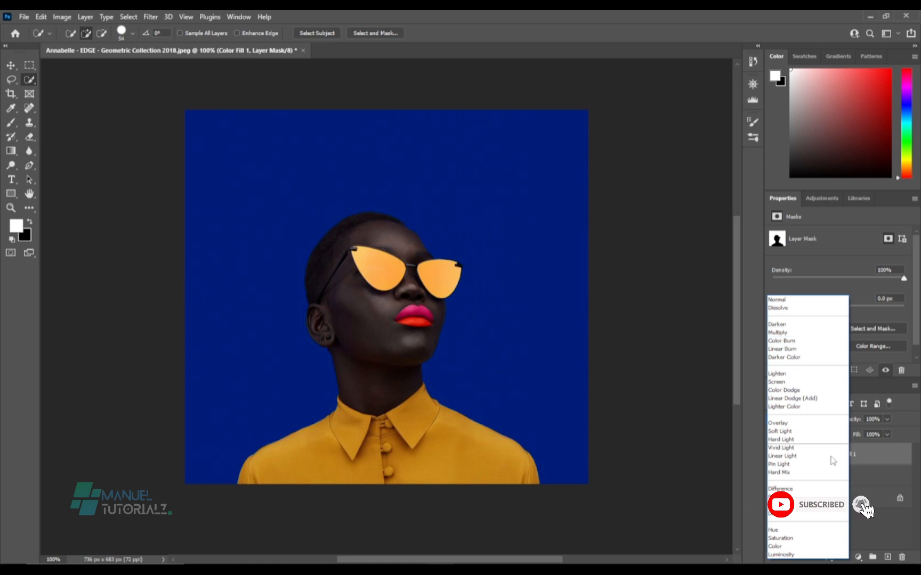
click(866, 483)
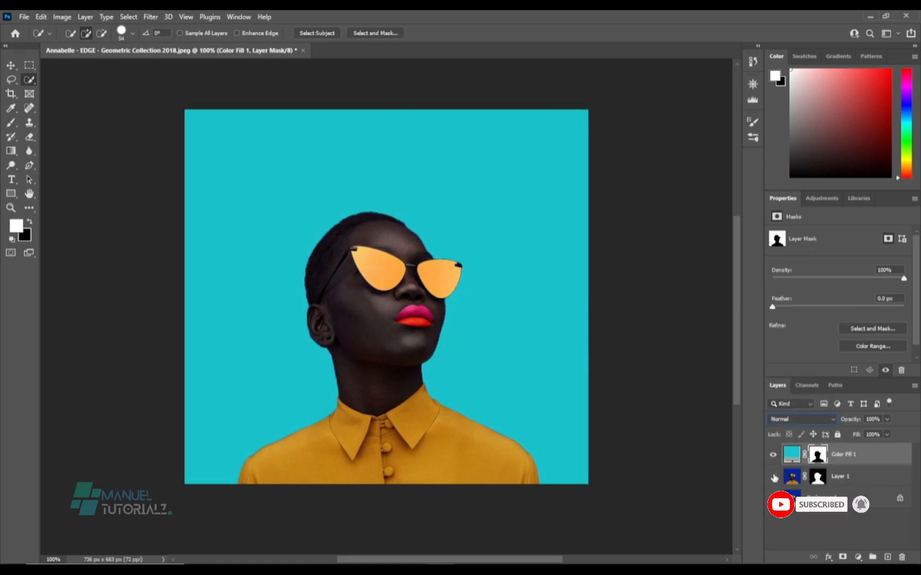
click(791, 418)
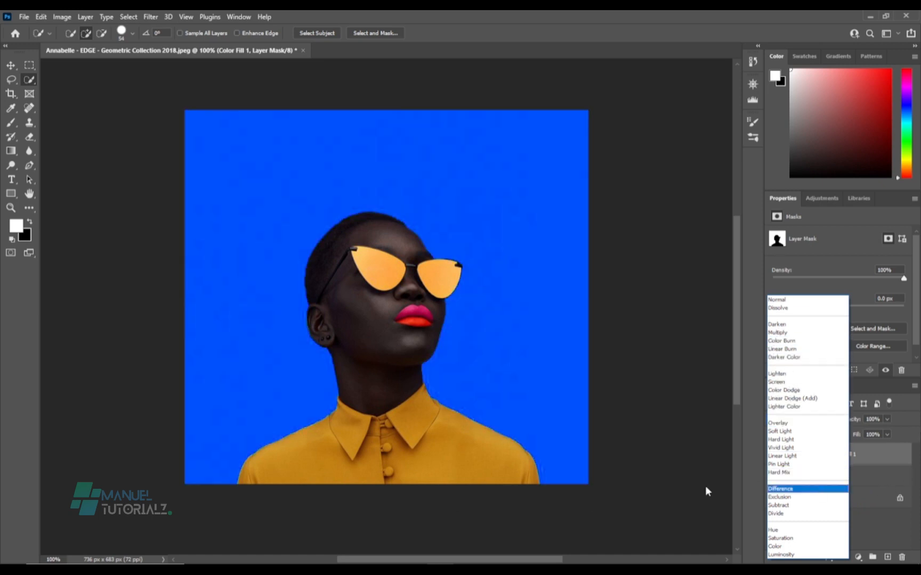
click(705, 491)
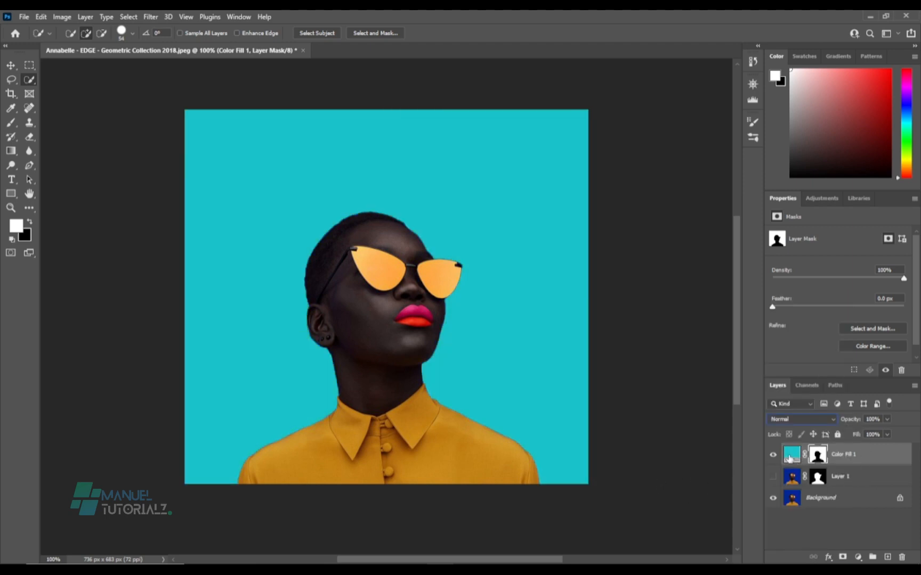
Reopen the Color Fill 1 color and preview magenta #d80cdf, muted purples and plum #682d6a.
click(790, 457)
double_click(787, 454)
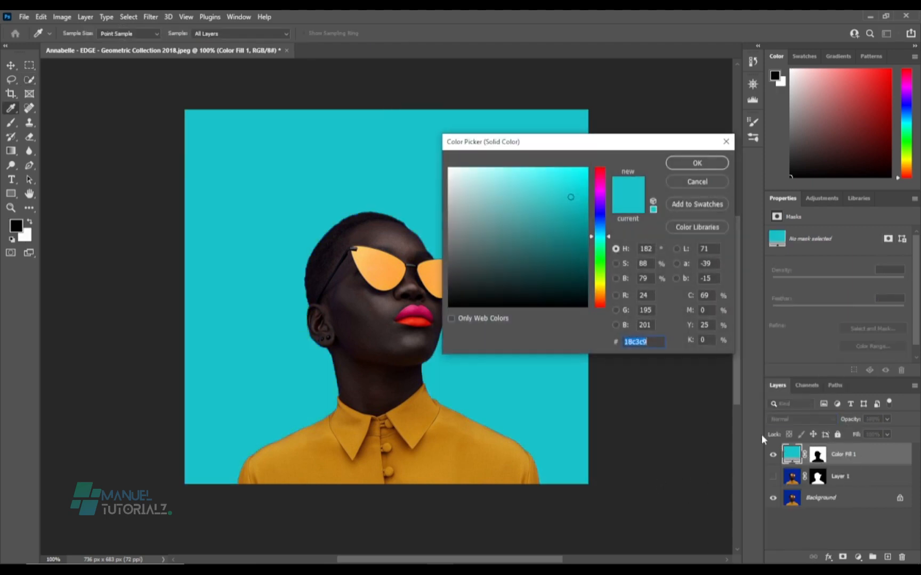
click(580, 185)
click(600, 192)
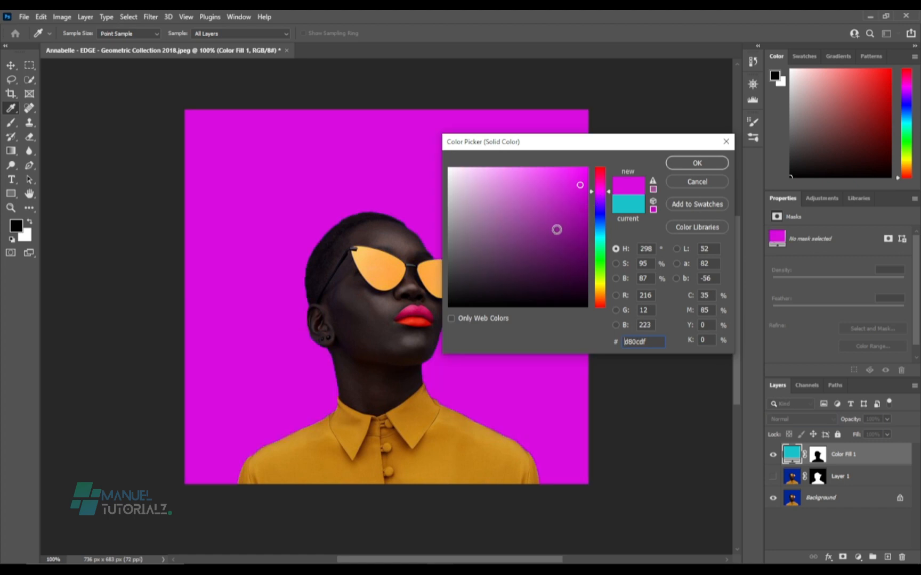
click(543, 235)
click(518, 213)
click(528, 246)
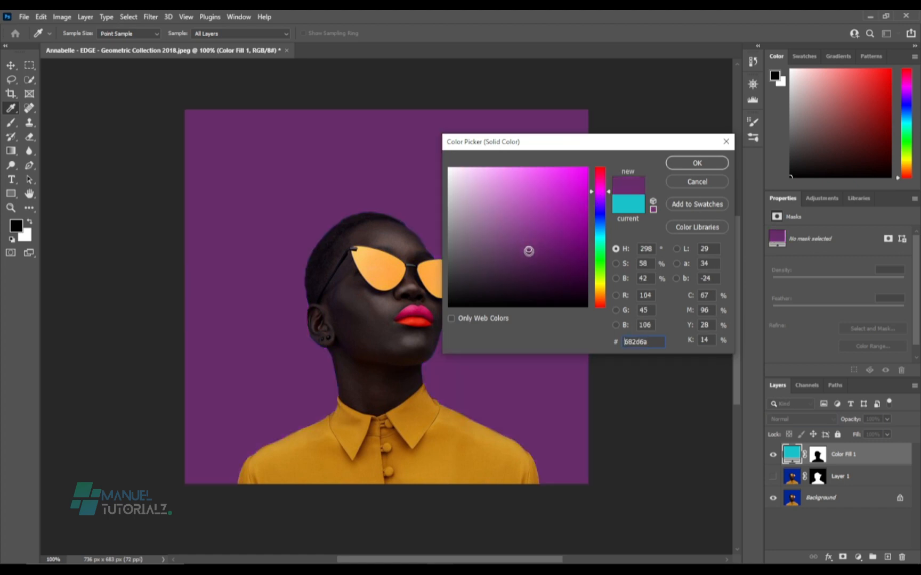
Preview bright red #ee0b2b, dark red #660e1b and blue-violet #3b1ed1 as the background fill color.
click(581, 176)
click(597, 171)
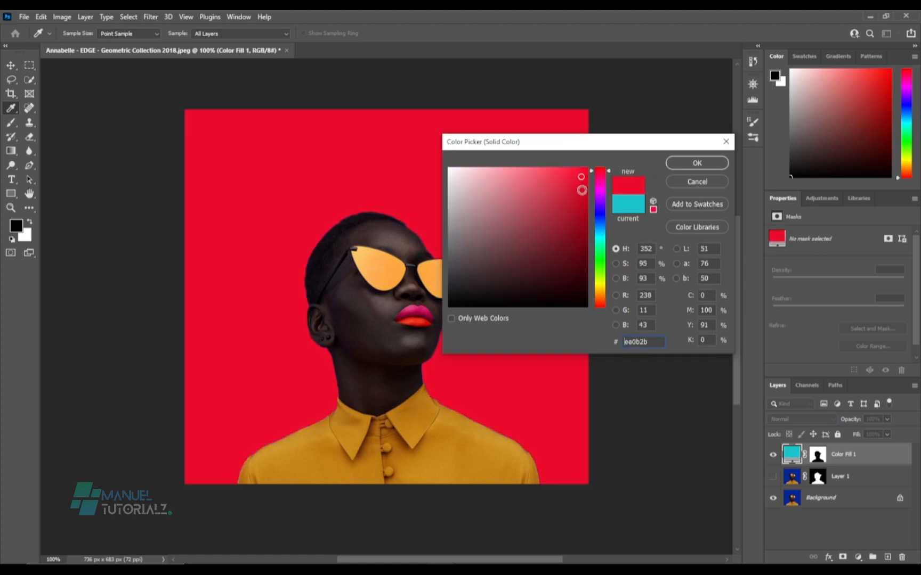
click(568, 252)
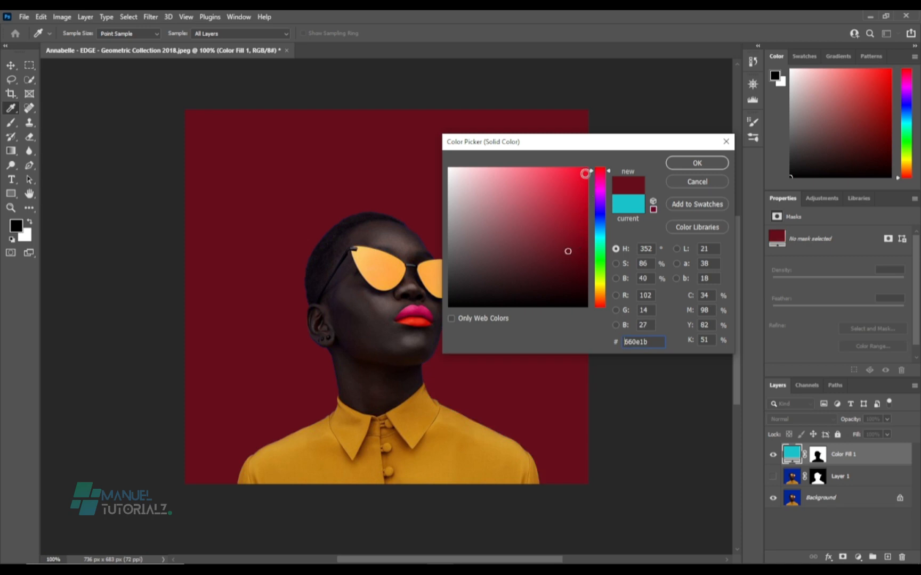
click(600, 210)
click(568, 193)
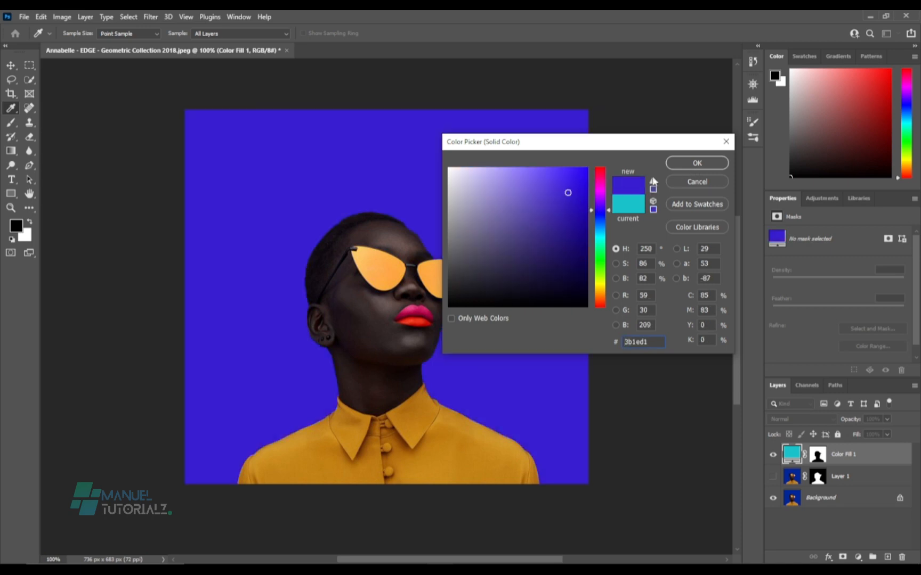
Set the Color Fill 1 color to dark teal #0c5269 and accept it.
click(599, 232)
click(573, 249)
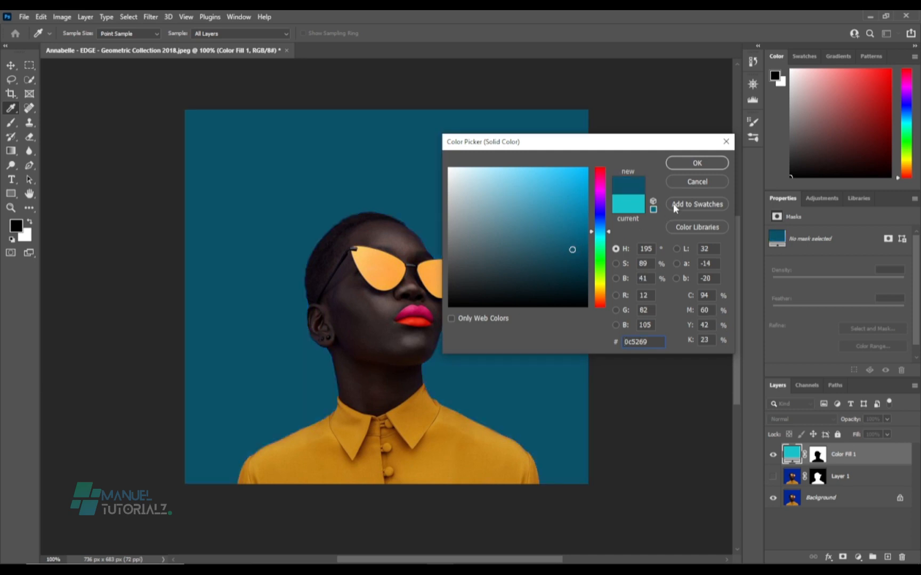
key(w)
click(692, 163)
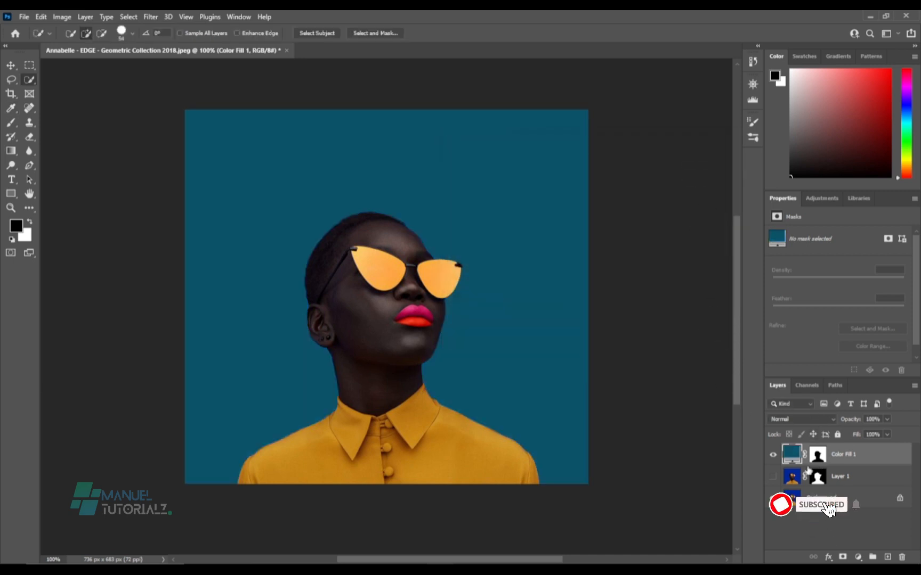
Make Layer 1 visible again and compare the portrait with Color Fill 1 hidden and shown, leaving it shown.
click(773, 477)
click(773, 455)
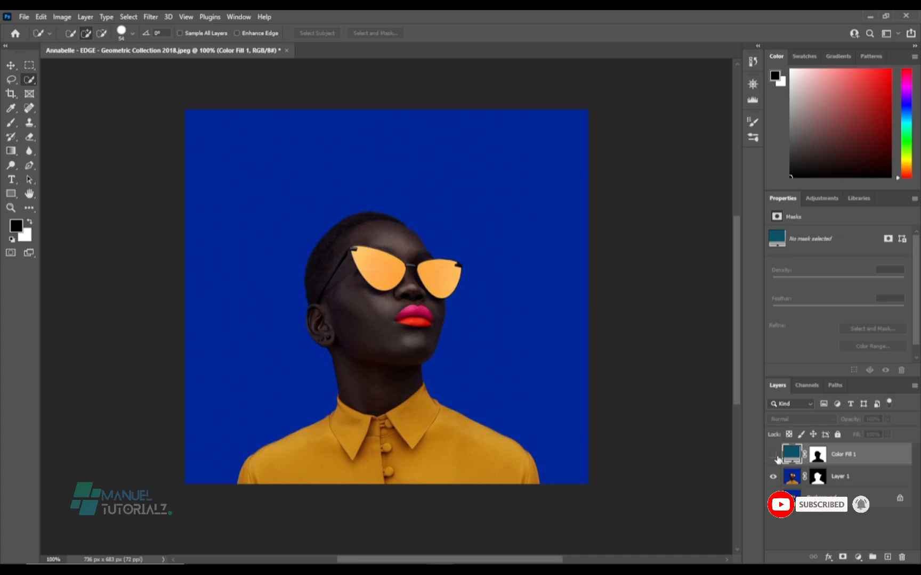
click(773, 455)
click(773, 456)
click(774, 456)
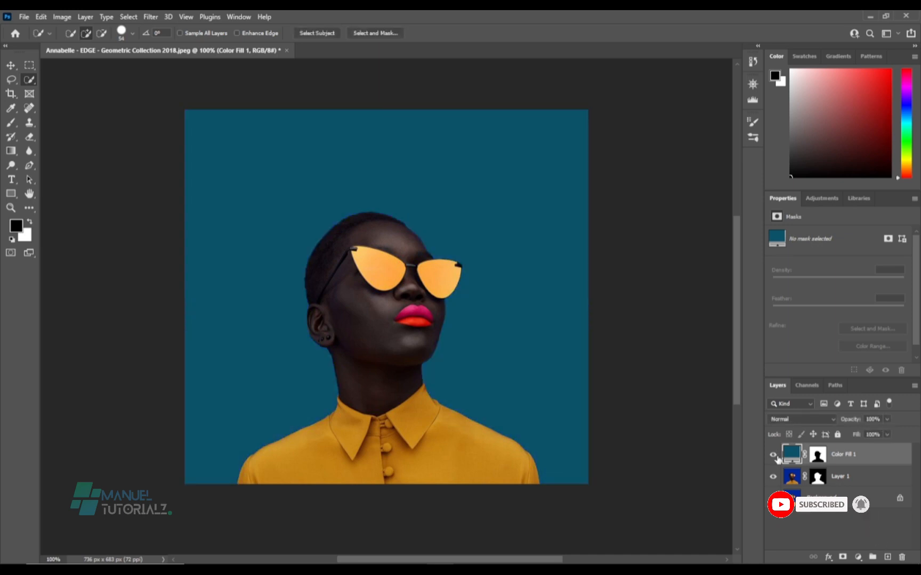